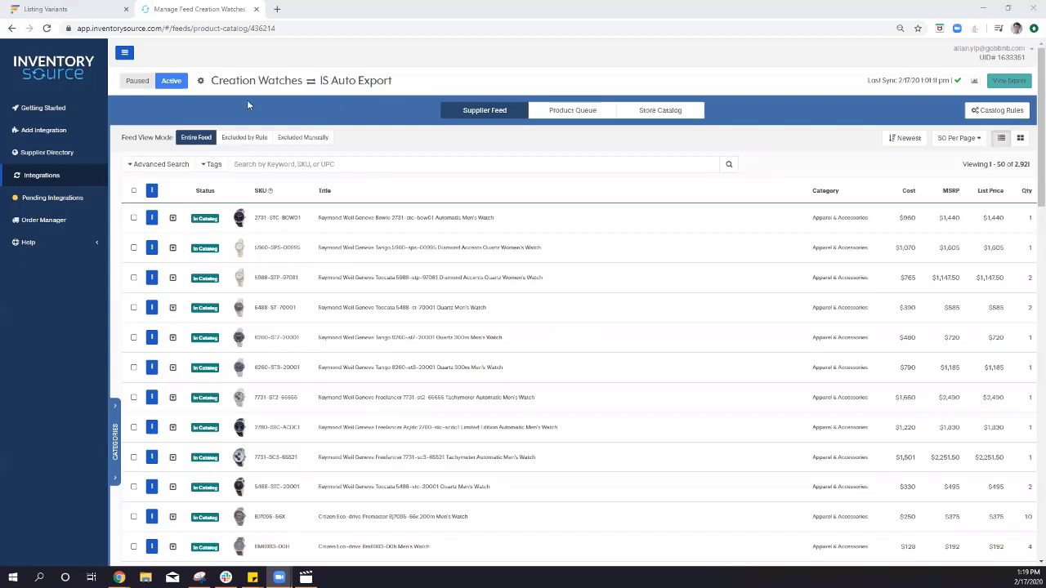
Review the Creation Watches feed's store catalog export details, then go to Flxpoint's Listing Variants tab.
left_click(420, 168)
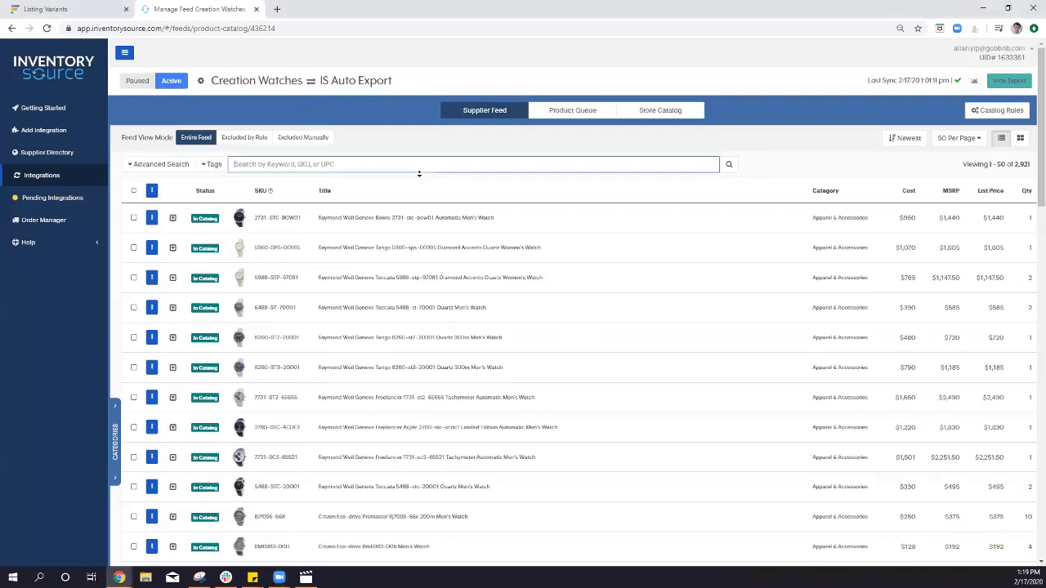
scroll(646, 165, "down", 1)
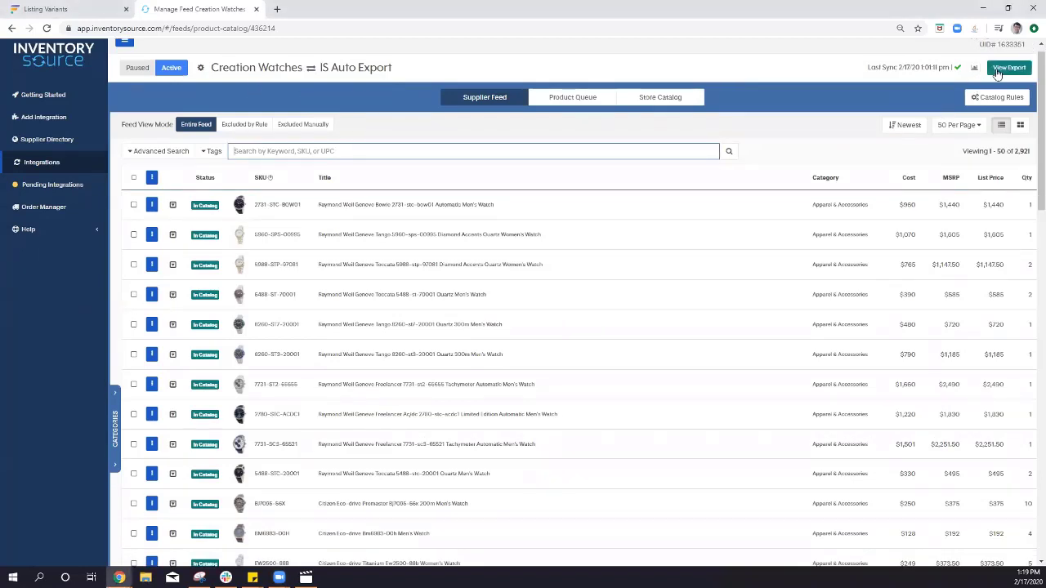
left_click(997, 72)
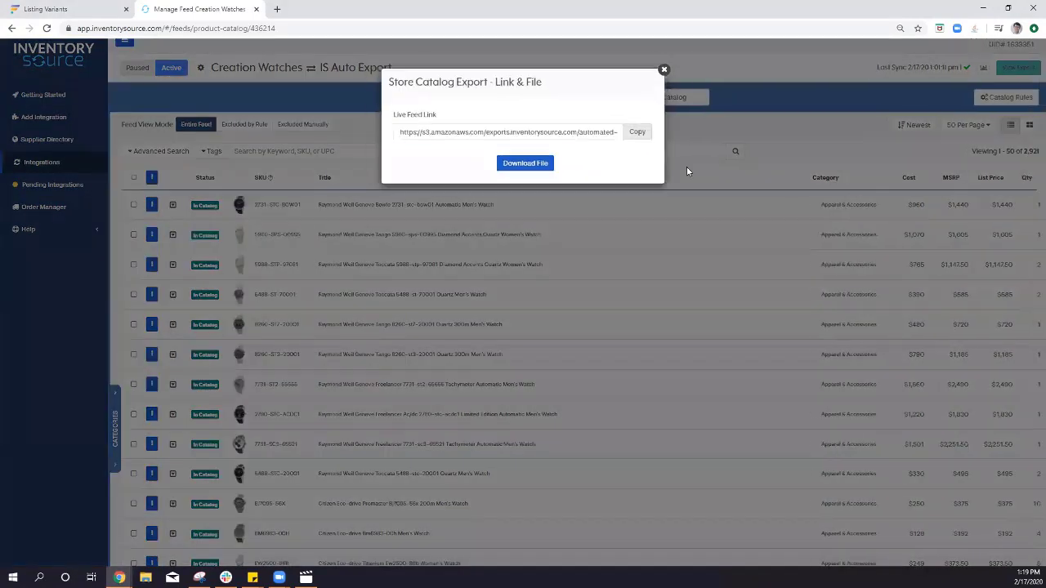
left_click(687, 167)
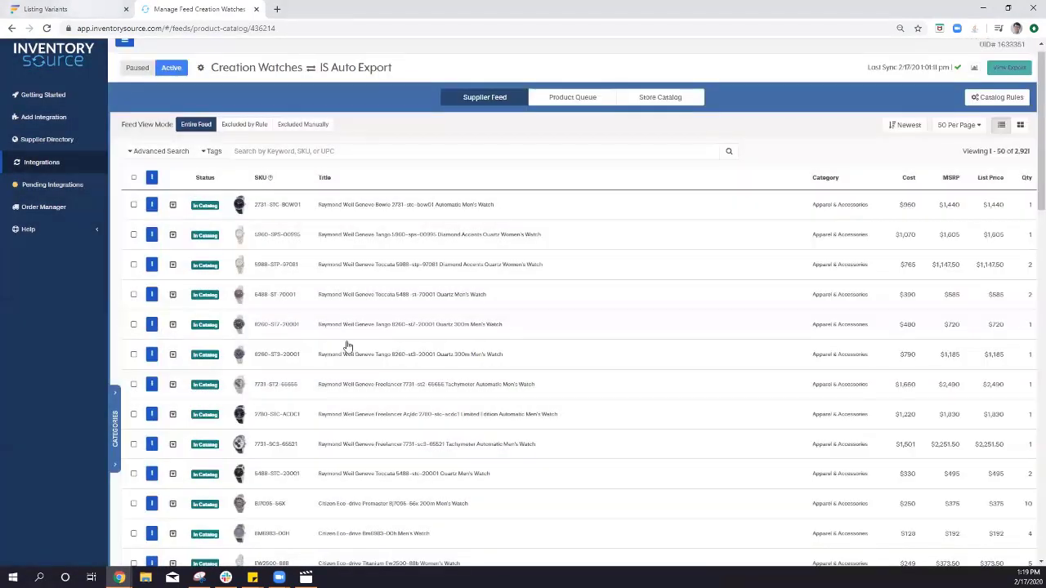
key("ctrl+Tab")
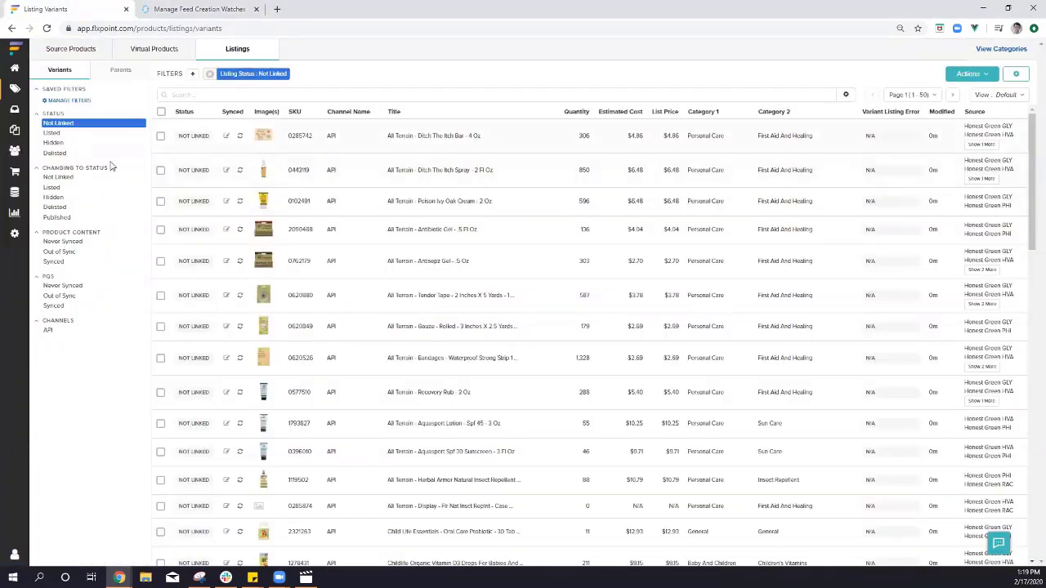
Start a new Data Source named 'Creation Watches' from the Sources list.
left_click(16, 197)
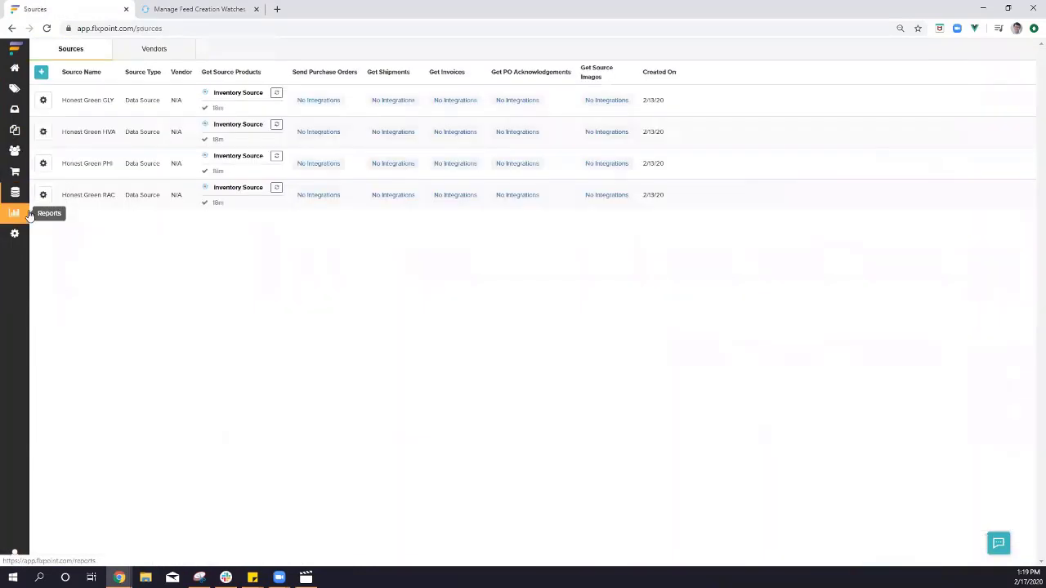
left_click(42, 73)
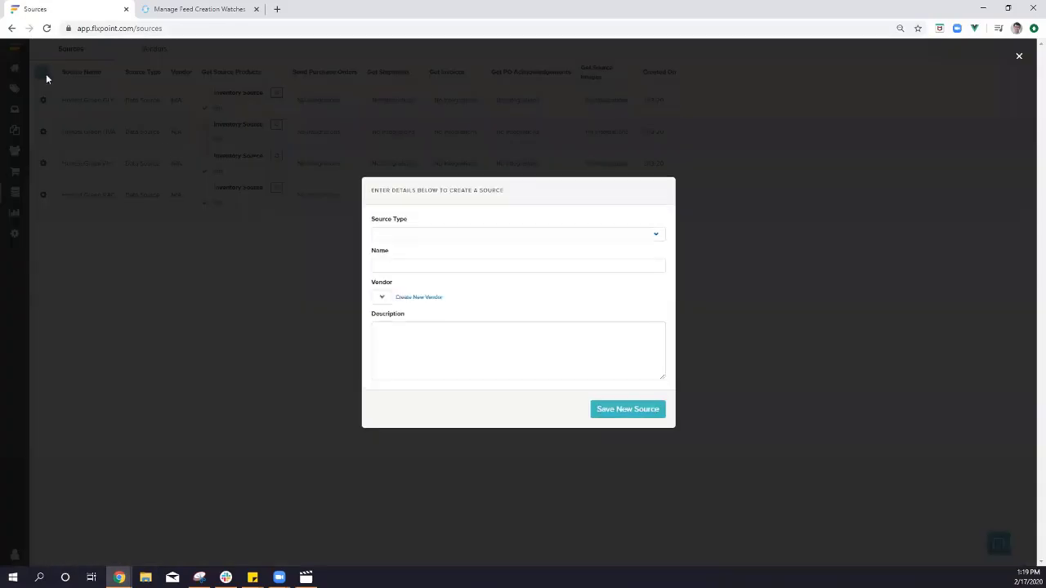
left_click(449, 237)
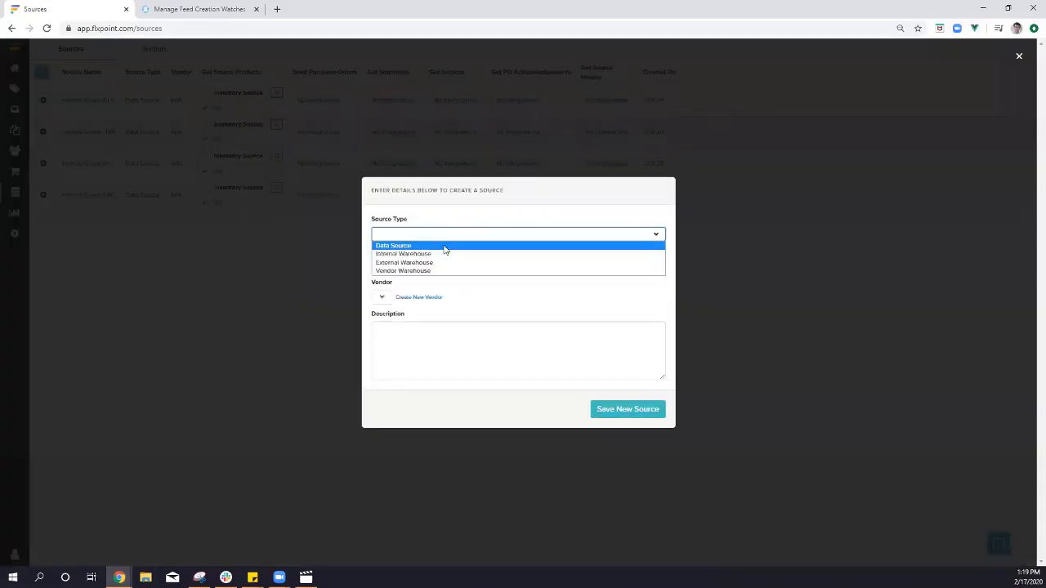
left_click(445, 246)
left_click(431, 266)
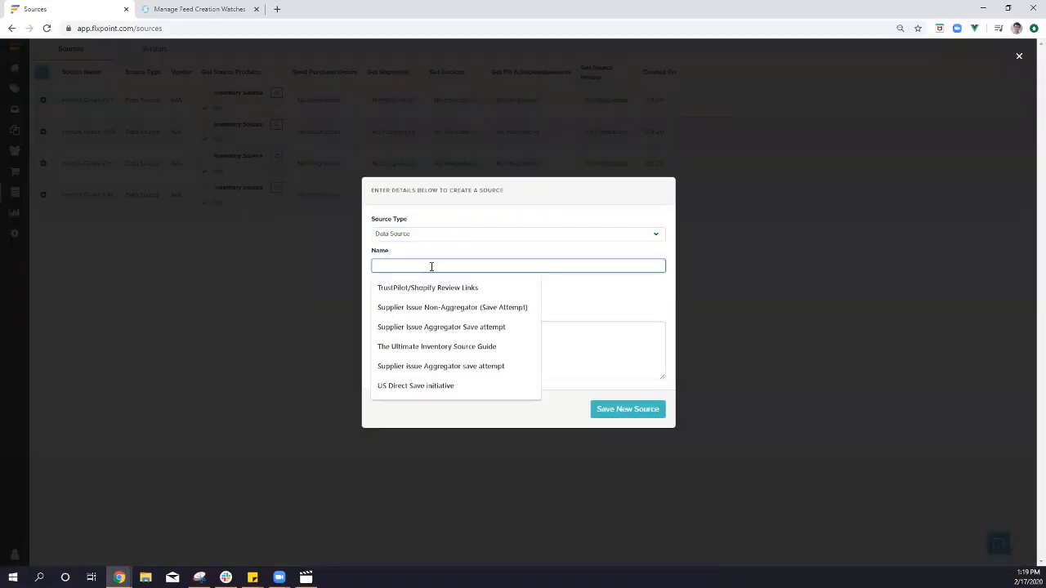
type("Creation")
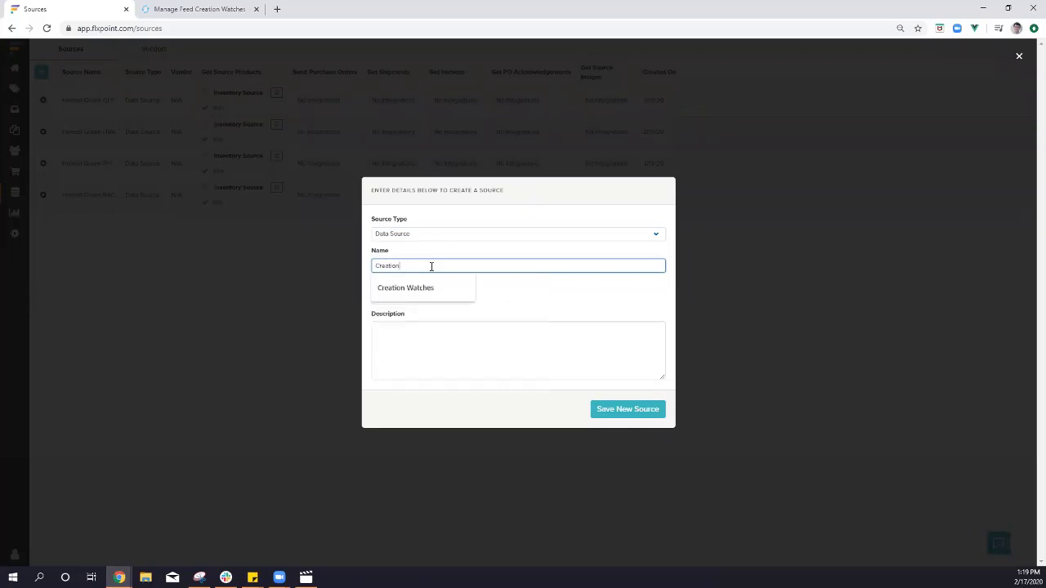
type(" Watches")
key("Tab")
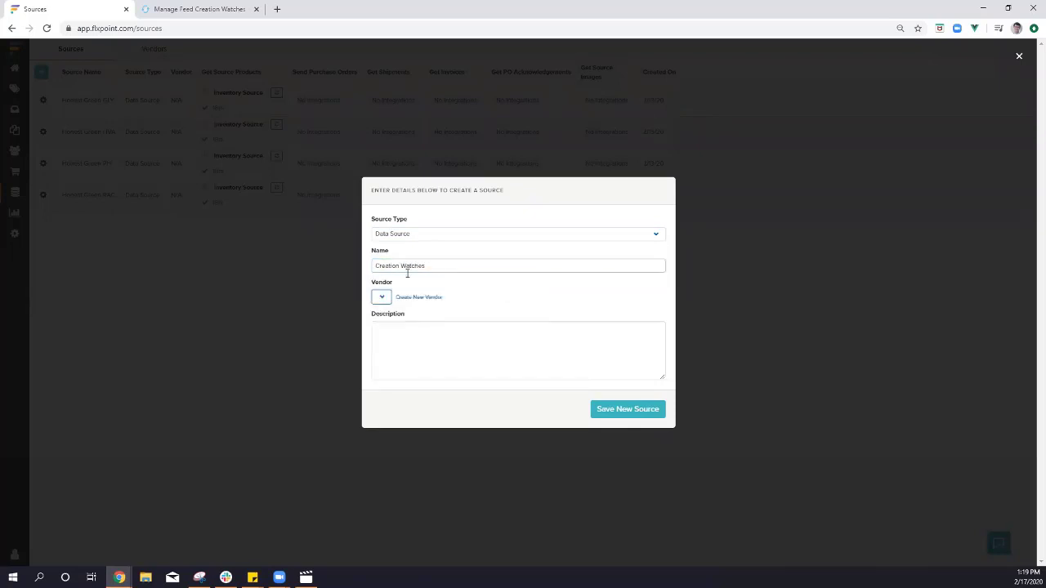
Create and assign a 'Creation Watches' vendor, leave the description blank, and save the source.
left_click(412, 297)
left_click(486, 296)
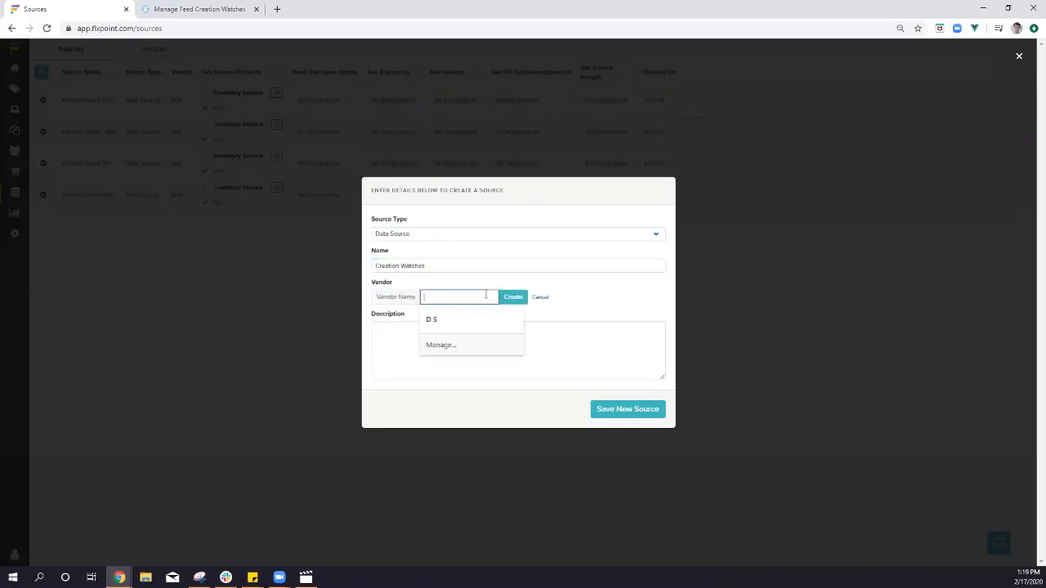
type("Creation Watches")
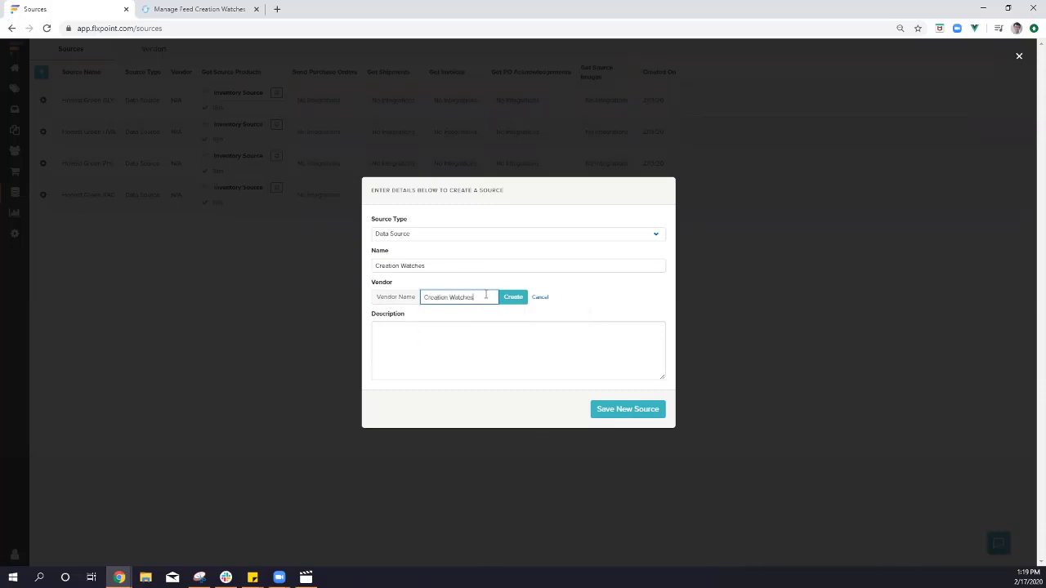
left_click(513, 299)
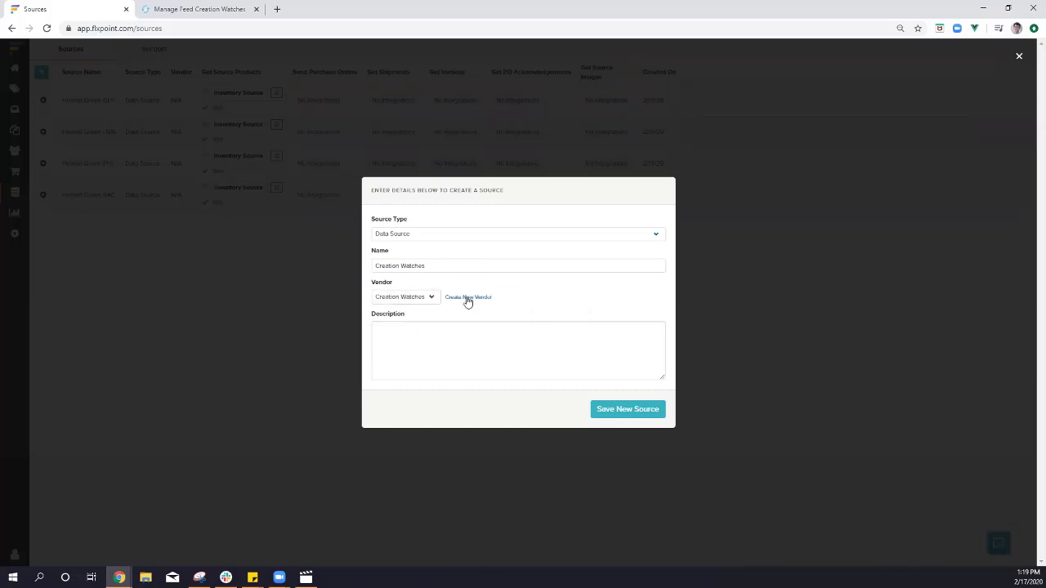
left_click(406, 300)
left_click(409, 318)
left_click(487, 345)
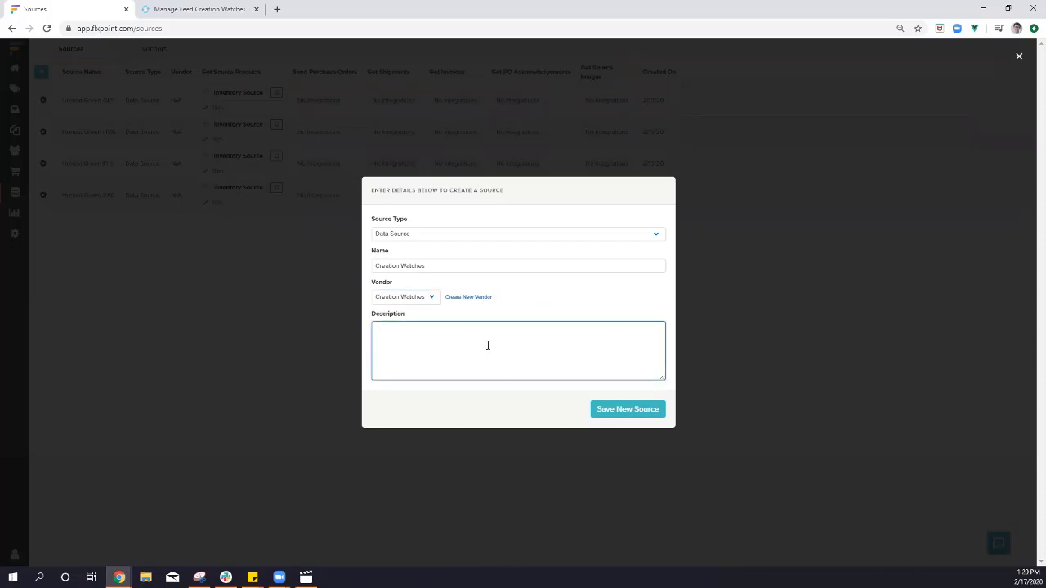
left_click(503, 402)
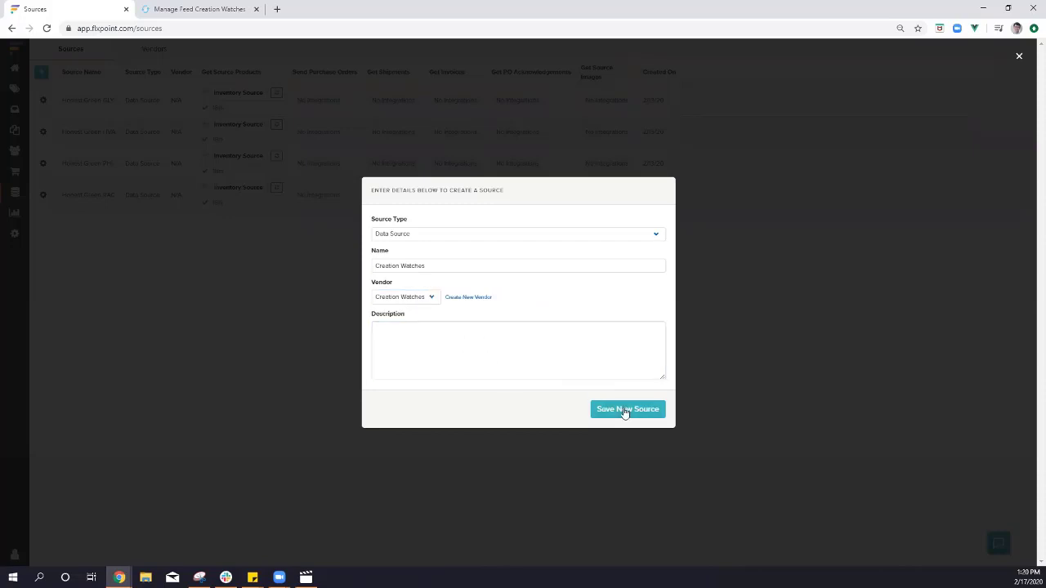
left_click(624, 409)
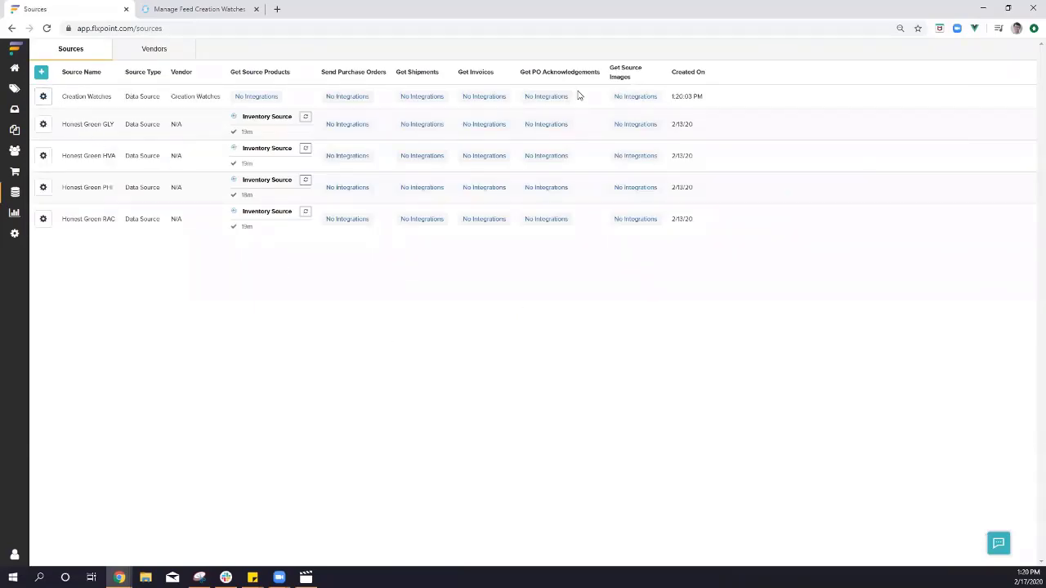
Open the Creation Watches source's settings and view its Integrations page.
left_click(44, 97)
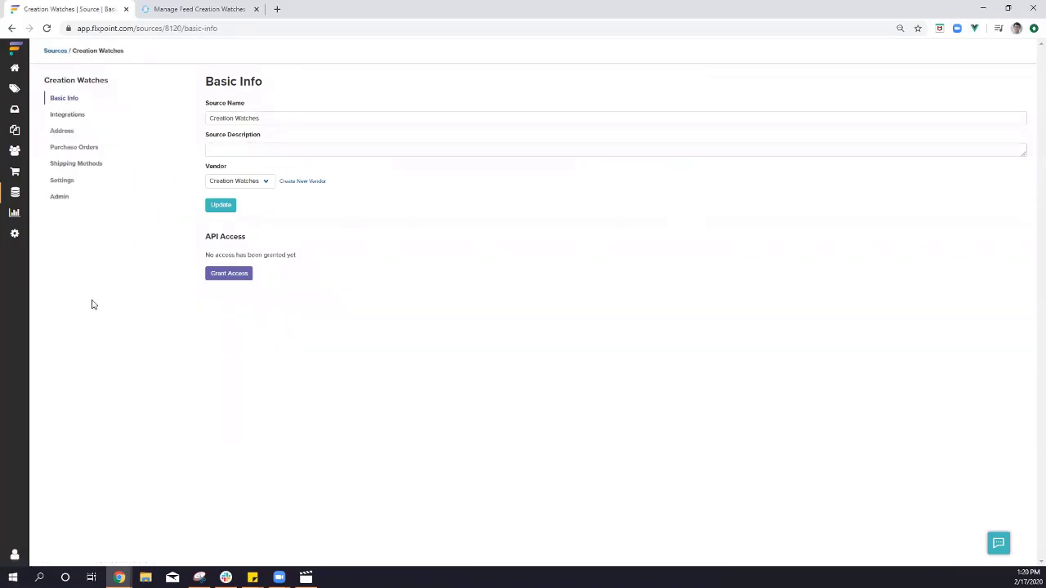
left_click(67, 117)
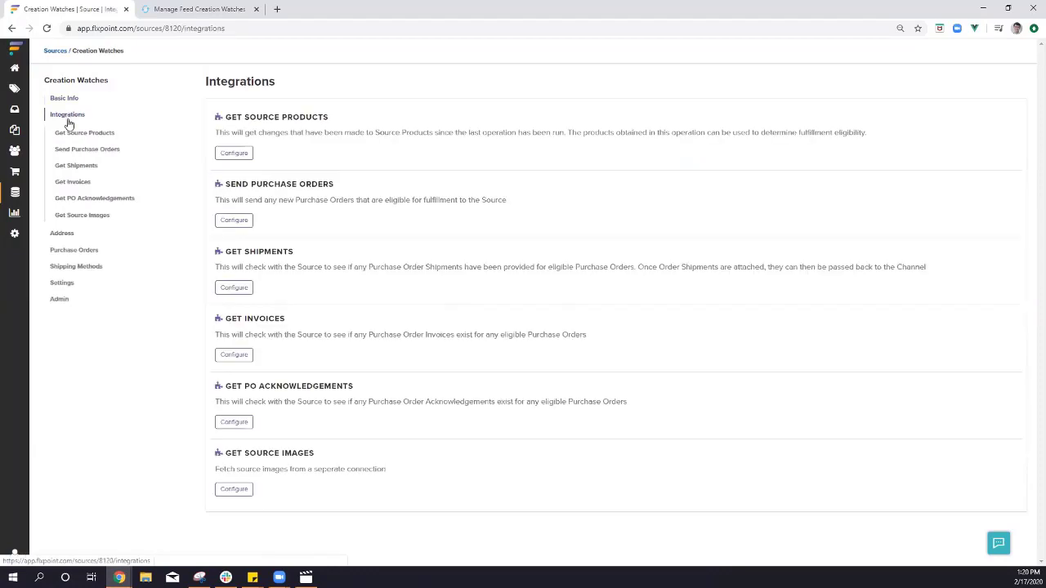
Configure a new Get Source Products integration with Integration Type set to Inventory Source.
left_click(234, 153)
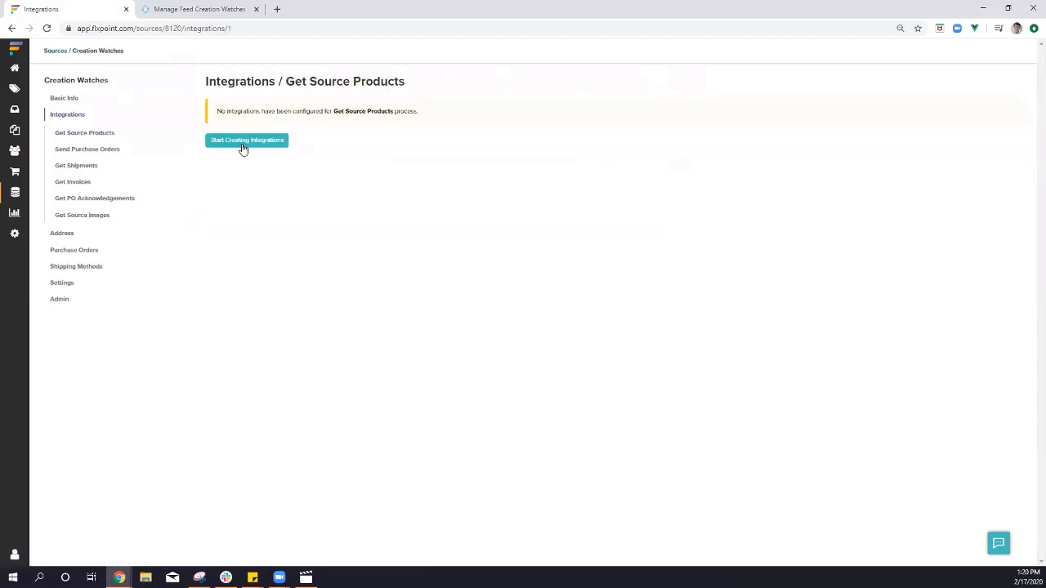
left_click(242, 121)
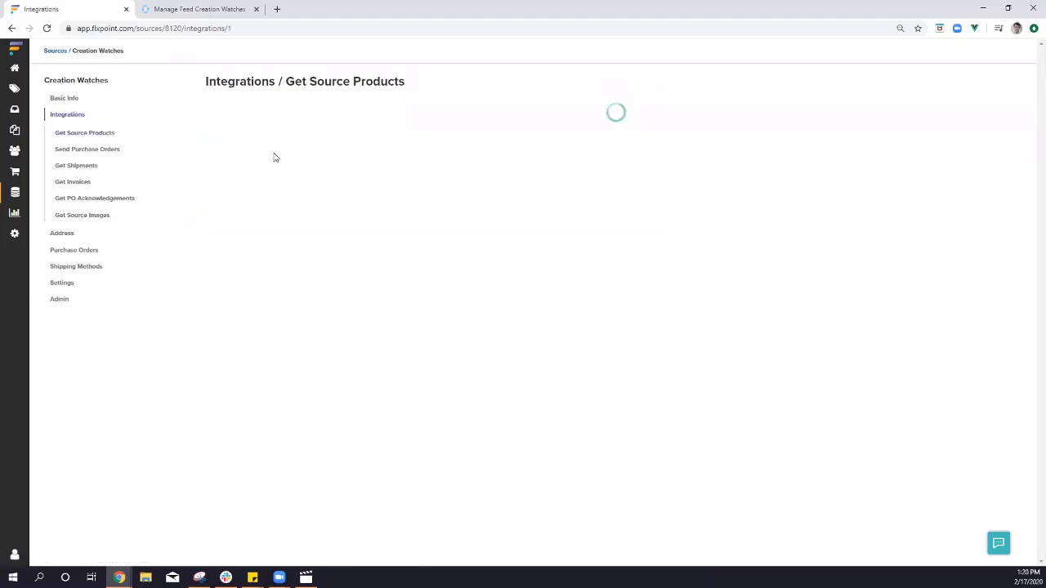
left_click(248, 188)
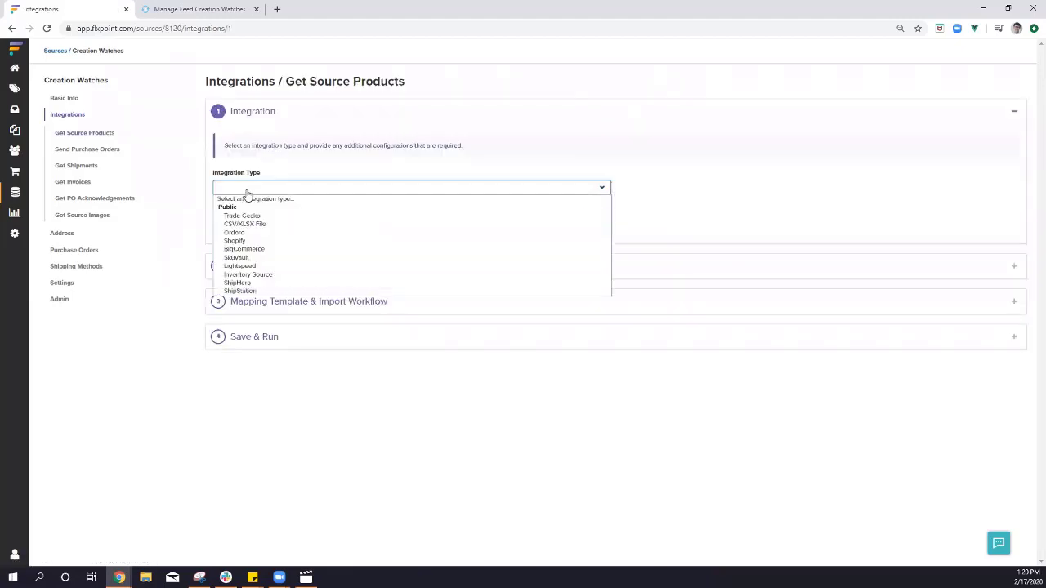
left_click(254, 276)
left_click(316, 191)
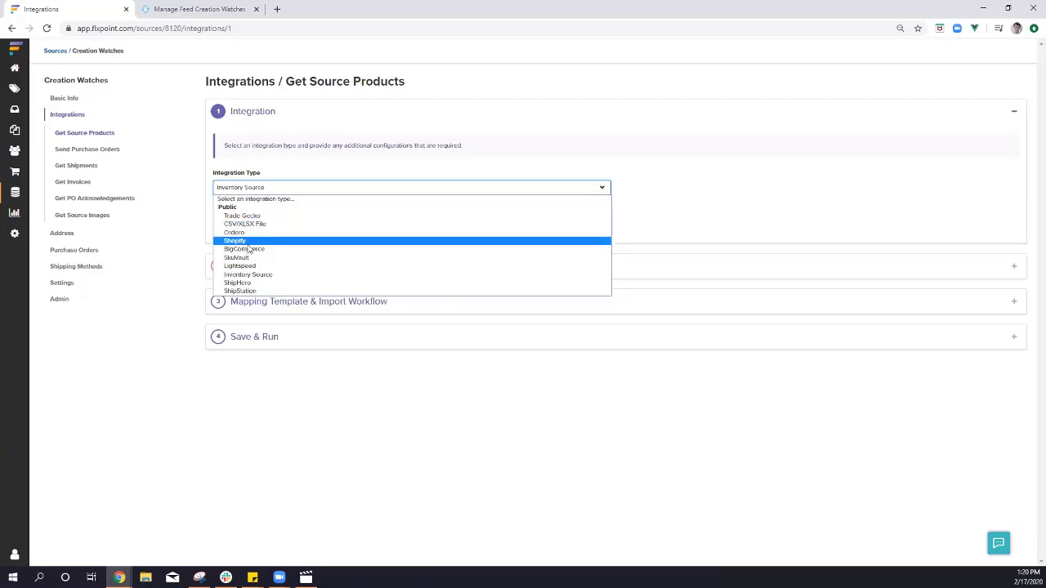
left_click(278, 177)
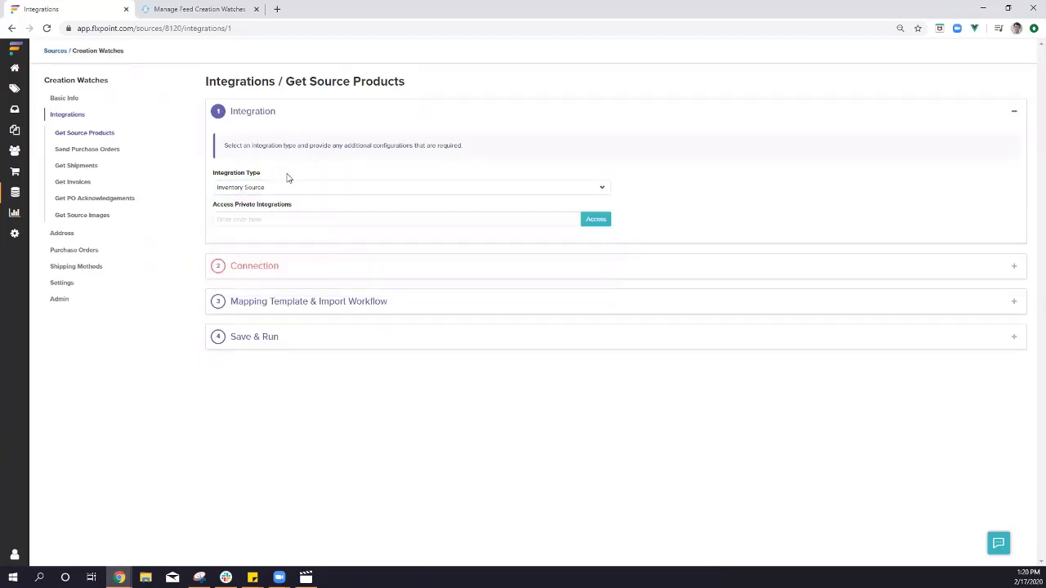
Create a new 'Creation Watches' connection with connection type Inventory Source File.
left_click(257, 272)
left_click(259, 222)
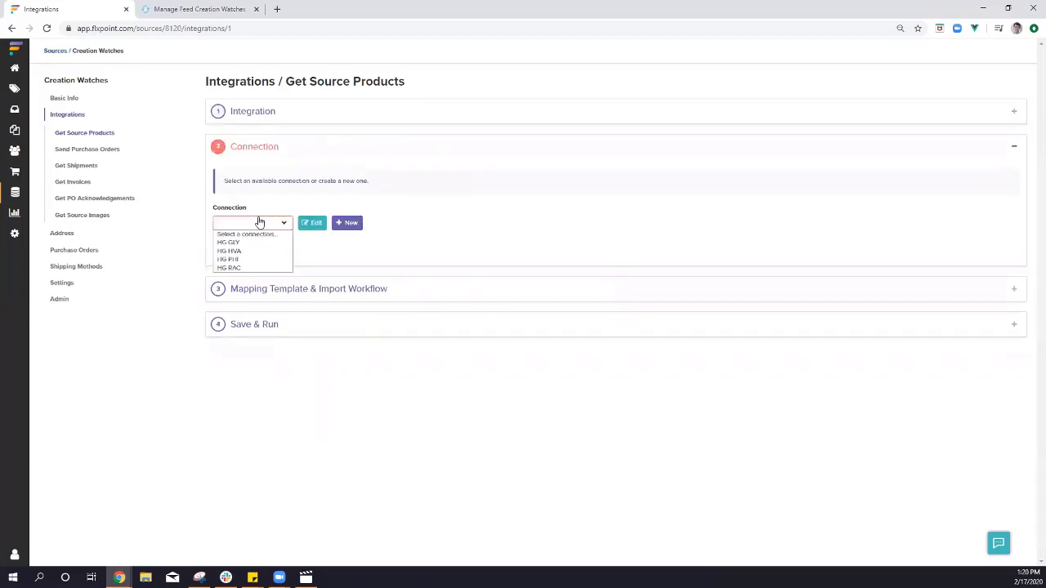
left_click(343, 250)
left_click(345, 223)
left_click(415, 280)
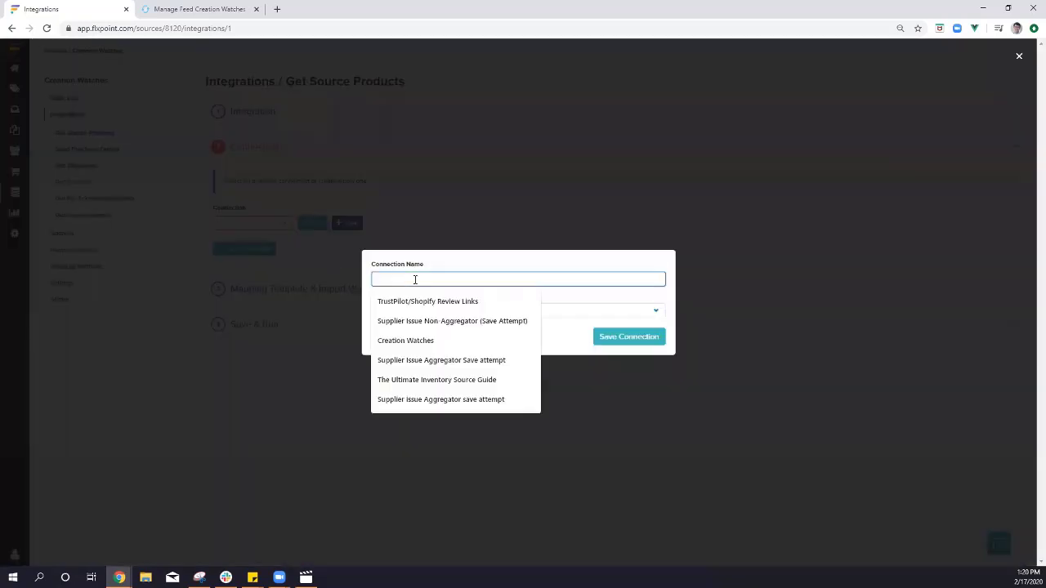
type("Creation Watches")
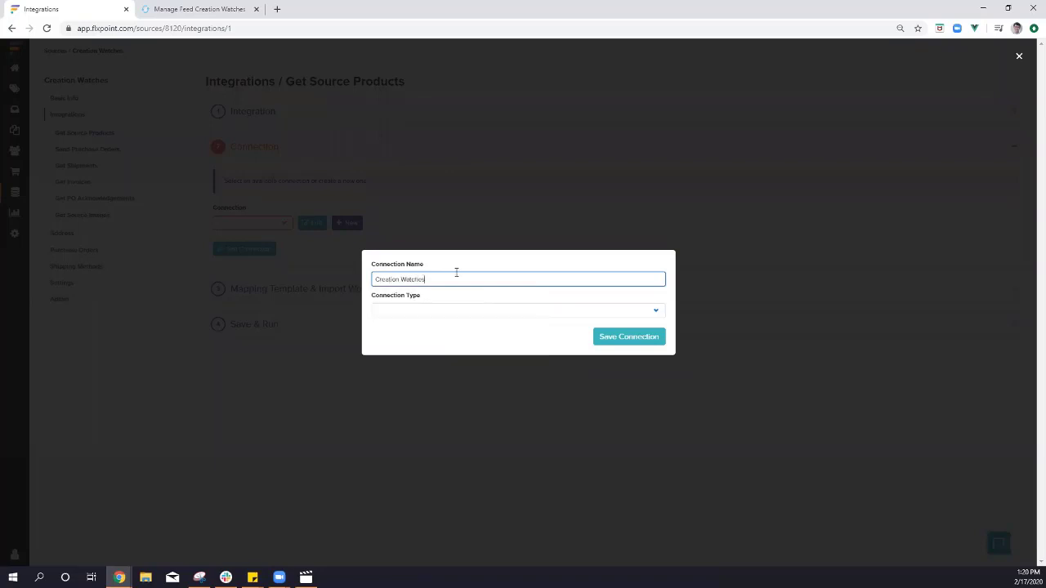
left_click(450, 309)
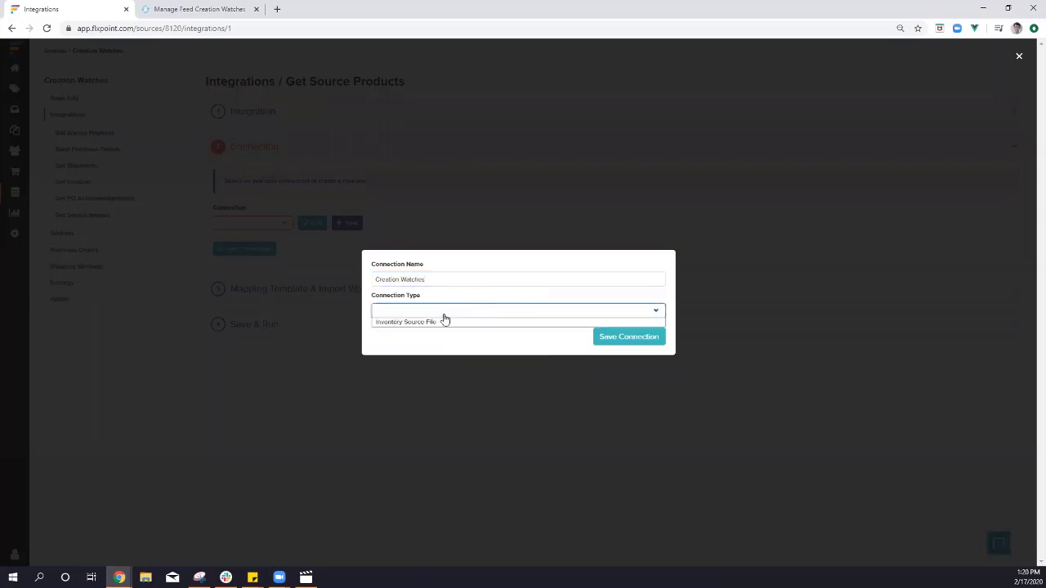
left_click(435, 322)
left_click(441, 317)
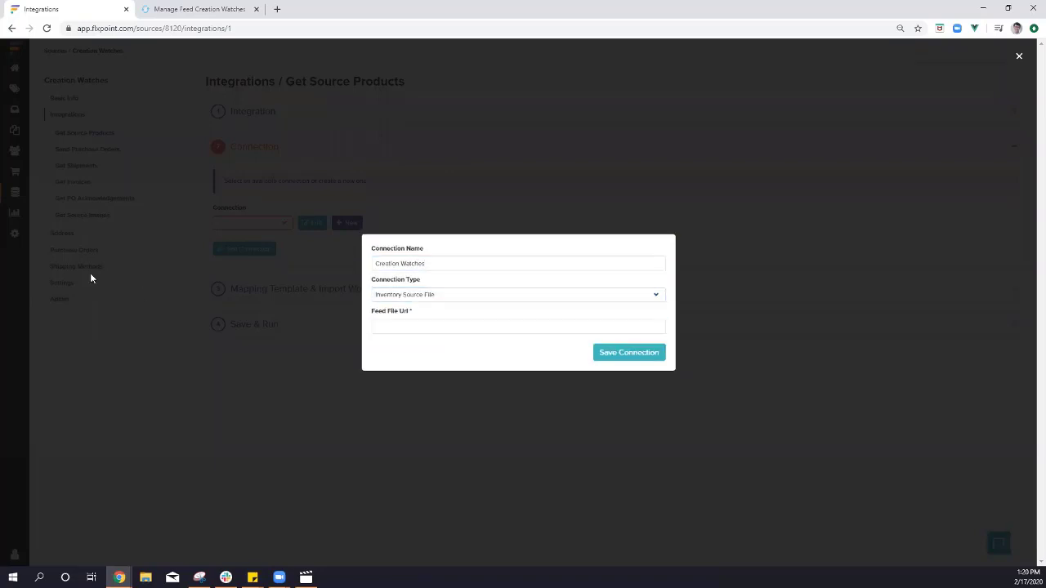
Copy the Inventory Source export feed link and paste it into Feed File Url.
left_click(165, 5)
left_click(1006, 71)
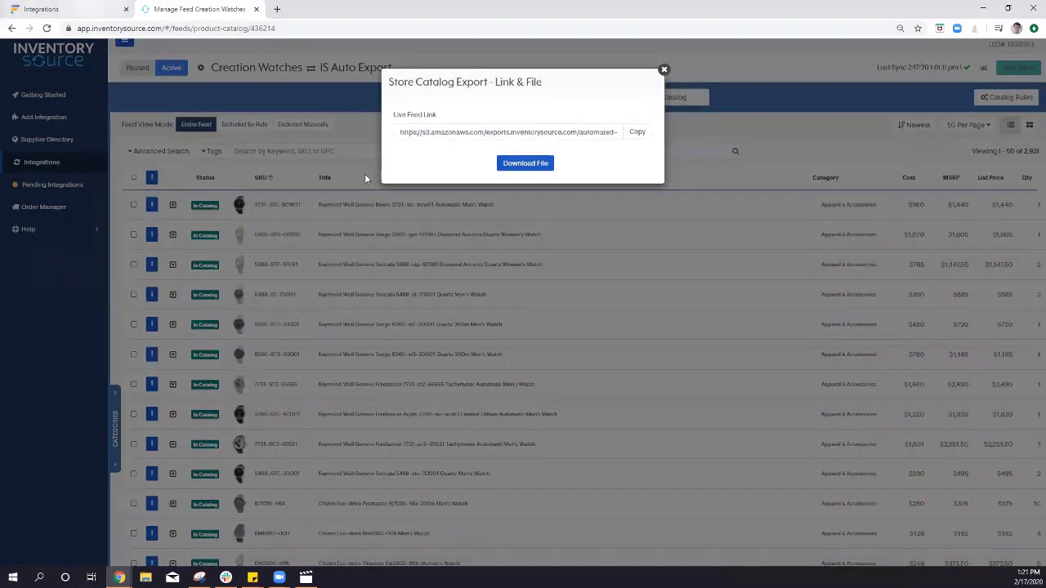
left_click(114, 9)
left_click(417, 326)
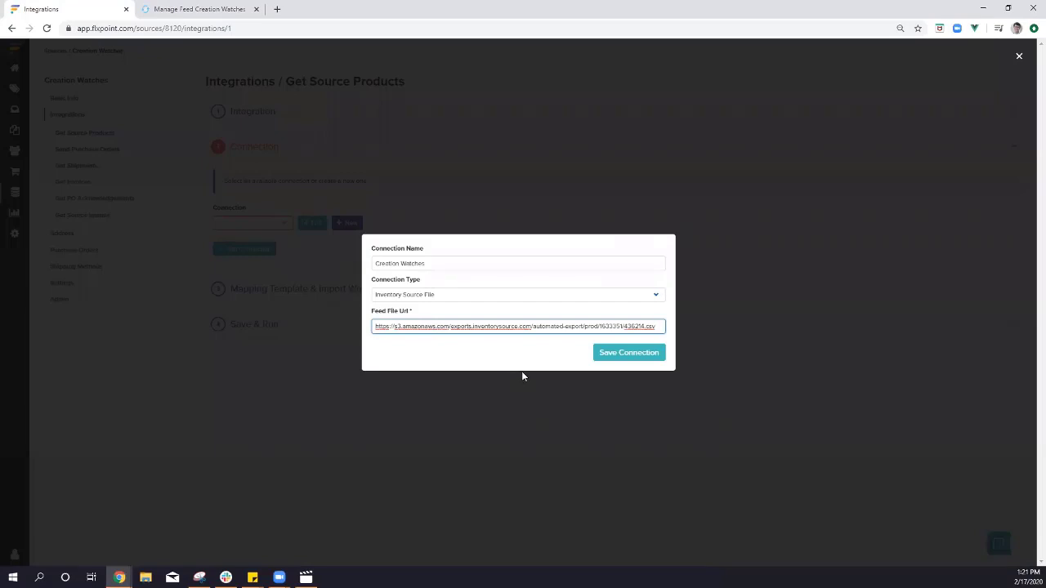
Save and test the Creation Watches connection, then expand Mapping Template & Import Workflow.
left_click(621, 357)
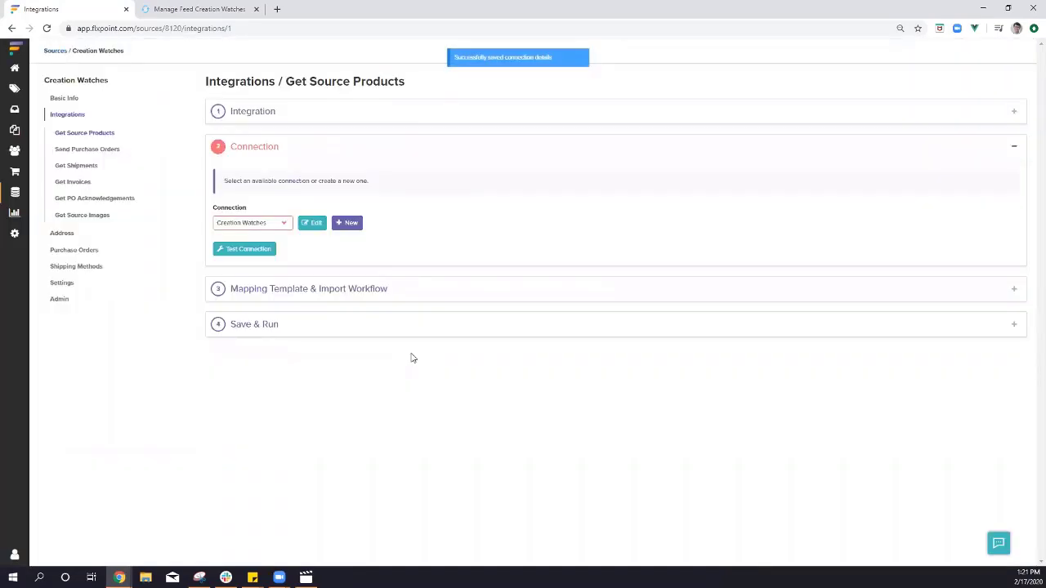
left_click(262, 250)
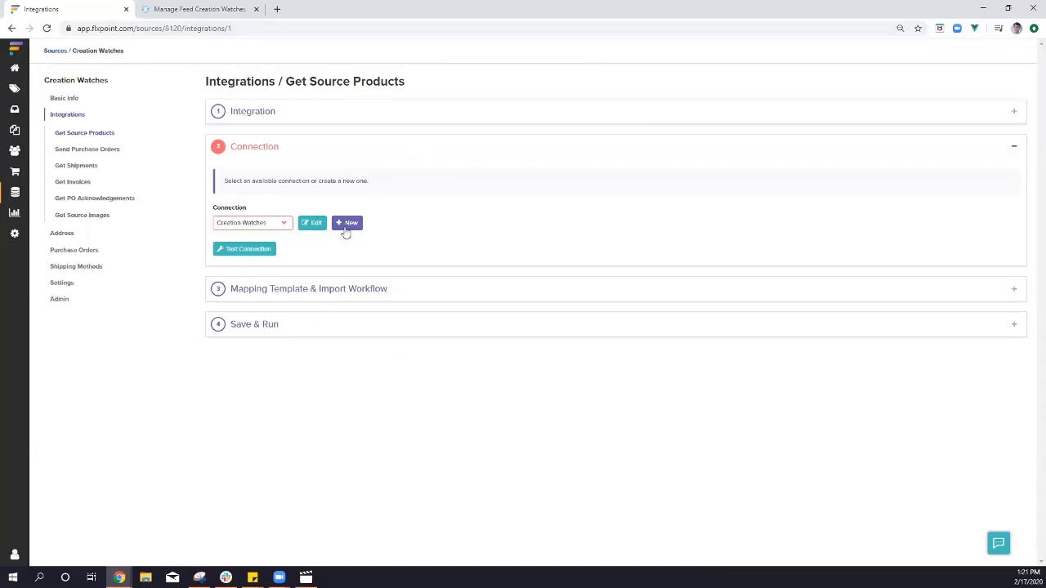
left_click(318, 290)
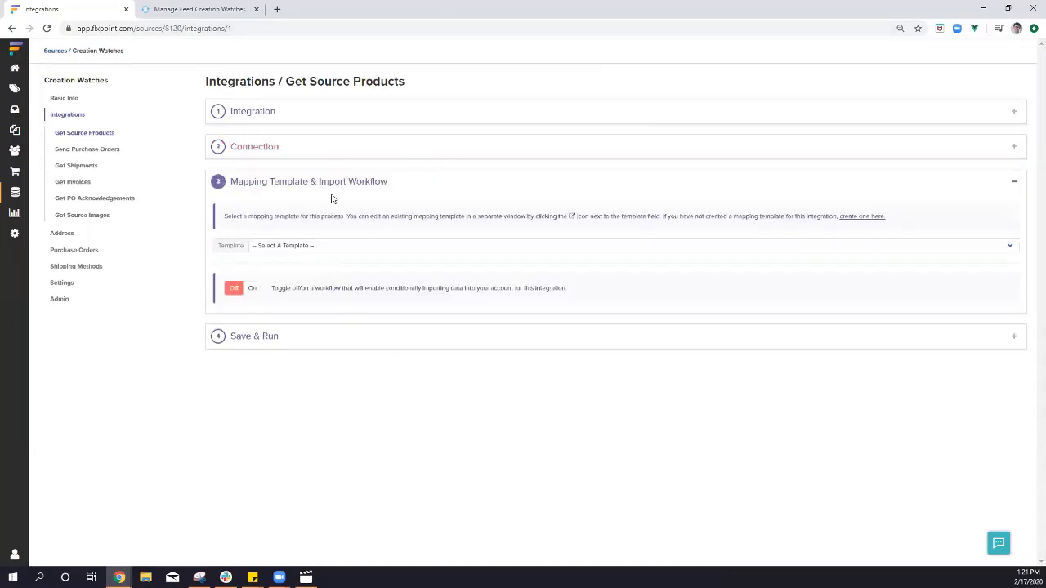
Select the 'Get Source Products 1' template and view its mappings in a new tab.
left_click(285, 246)
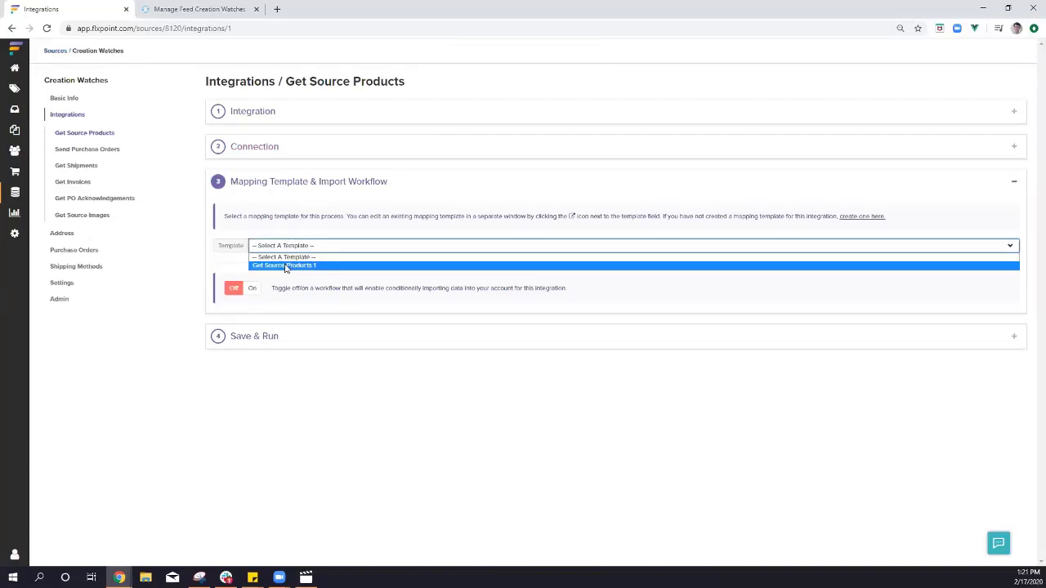
left_click(285, 267)
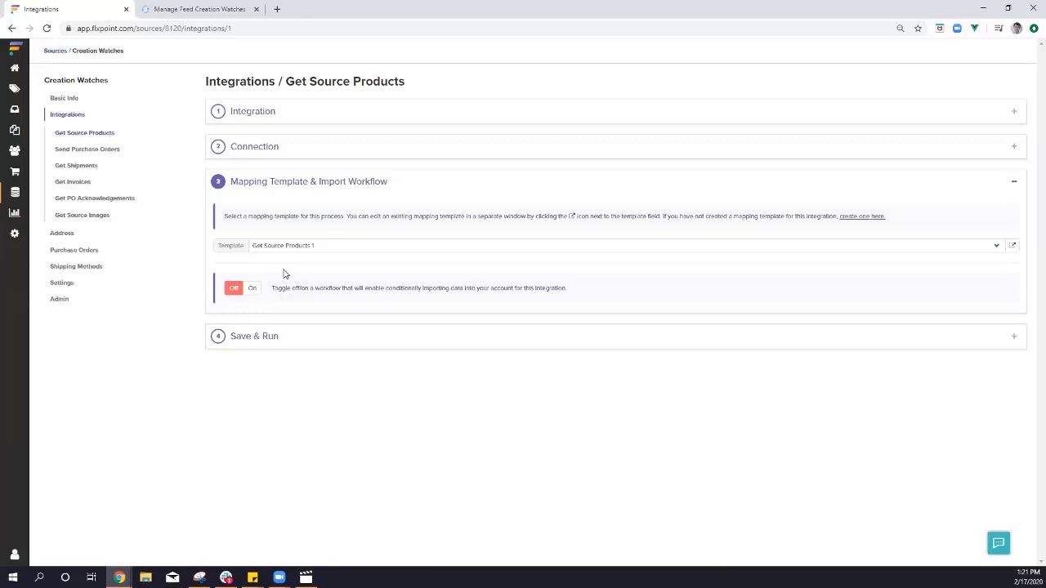
left_click(1012, 246)
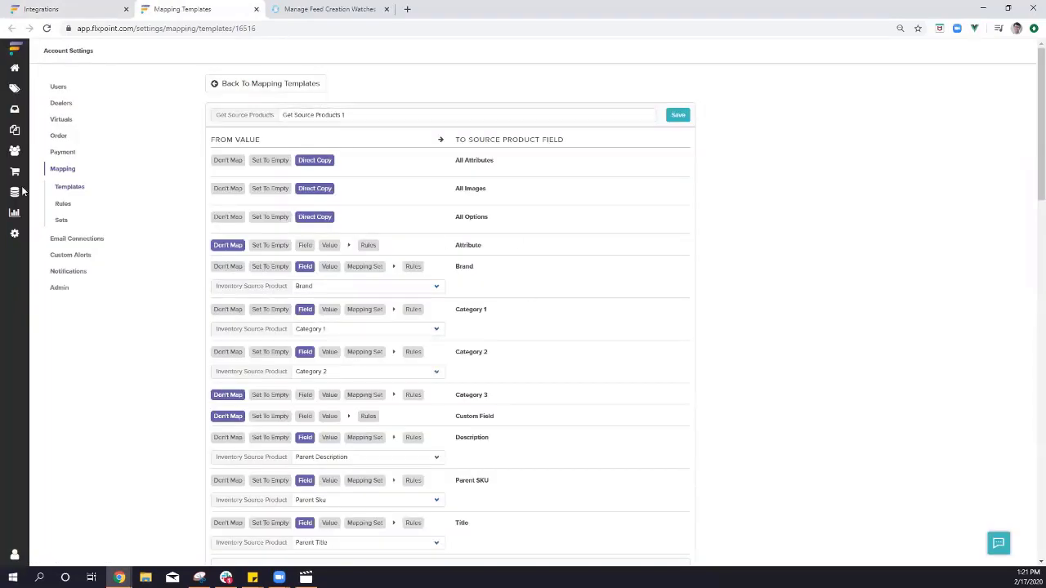
Create and save a 'Creation Watches' mapping template, then close the templates tab.
left_click(69, 188)
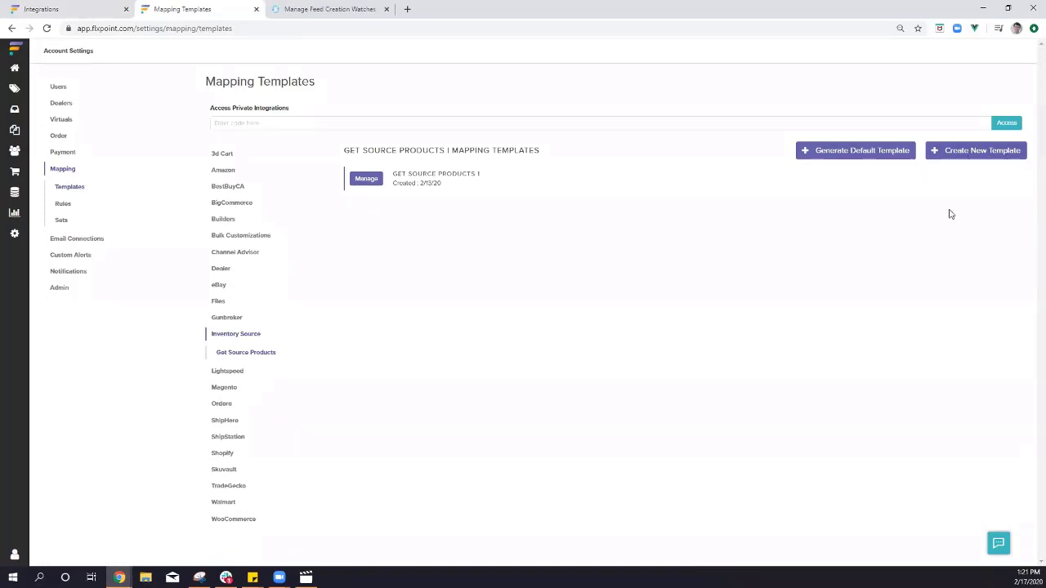
left_click(990, 152)
left_click(563, 300)
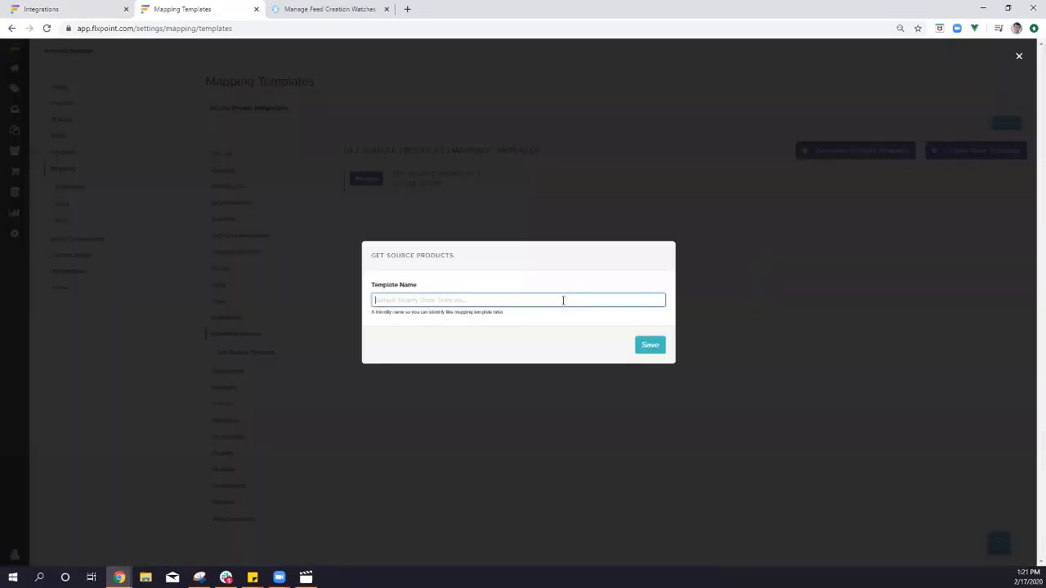
type("Creation Watches")
left_click(637, 345)
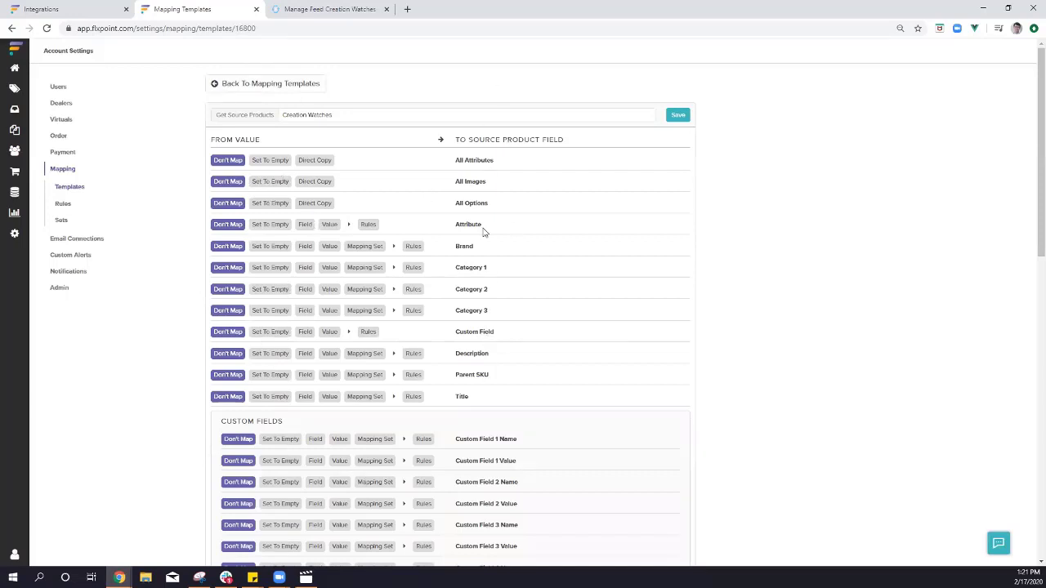
left_click(237, 82)
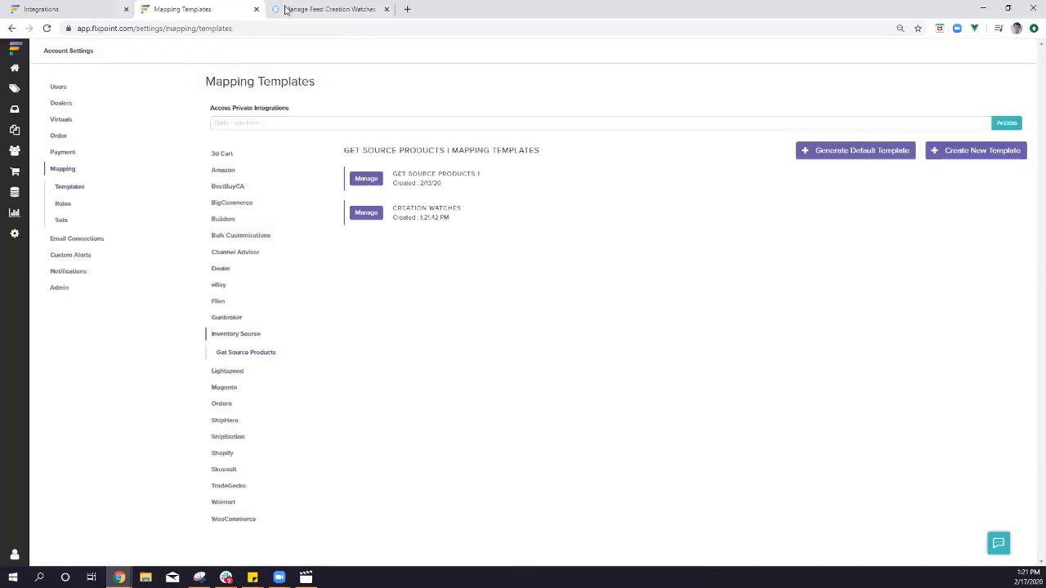
left_click(256, 9)
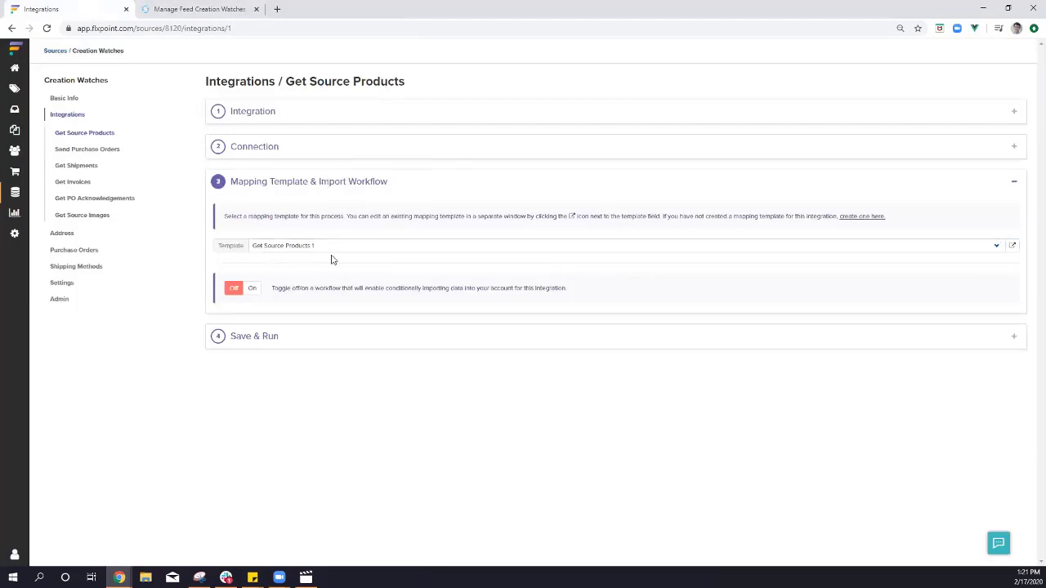
Enable scheduled runs under Save & Run, set to Every Day at Every Hour.
left_click(291, 338)
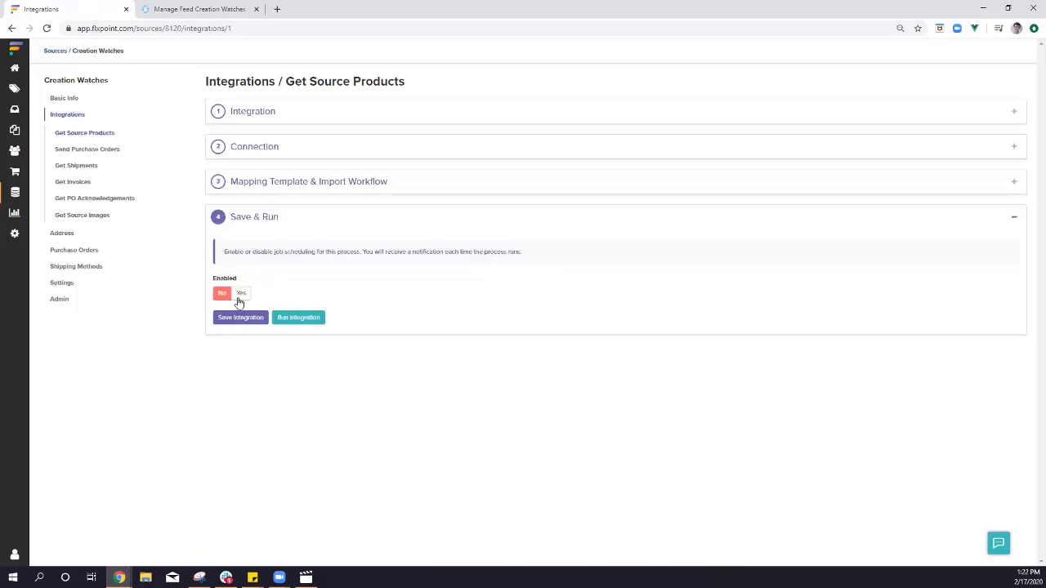
left_click(239, 297)
left_click(236, 329)
key("Down")
key("Down")
key("Down")
key("Down")
key("Down")
key("Down")
key("Down")
key("Down")
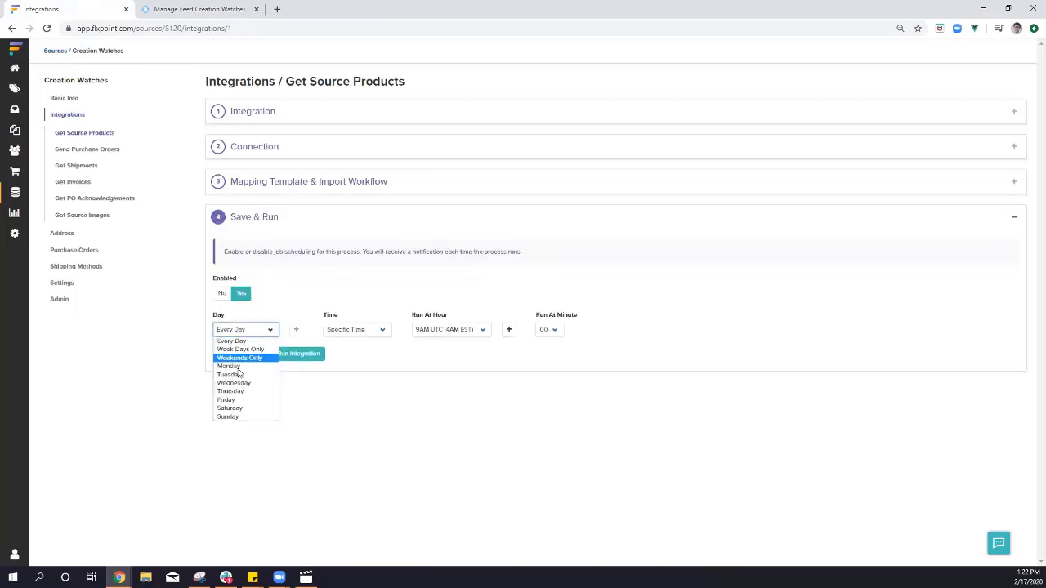
left_click(235, 341)
left_click(354, 330)
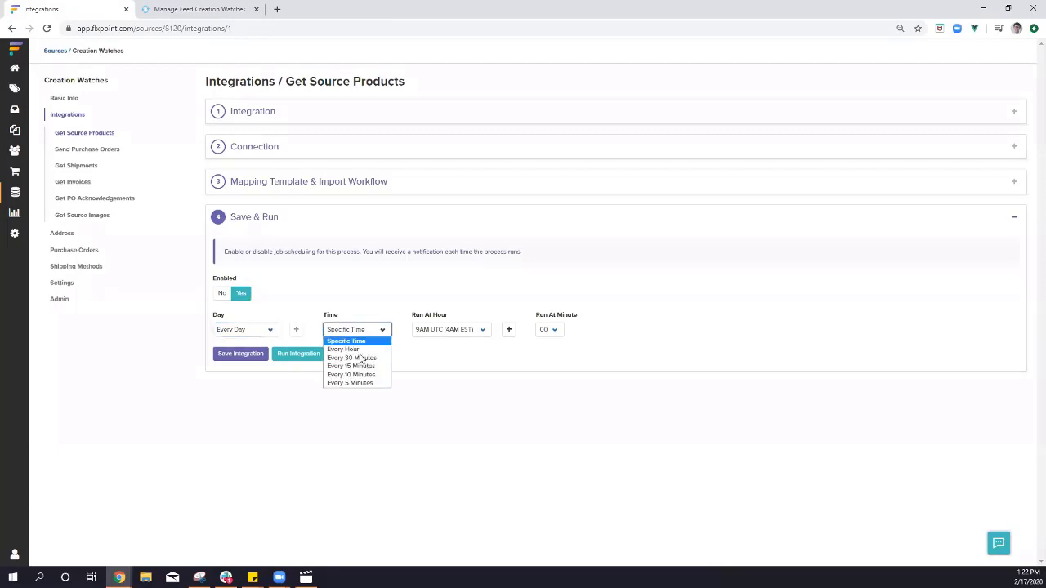
left_click(362, 382)
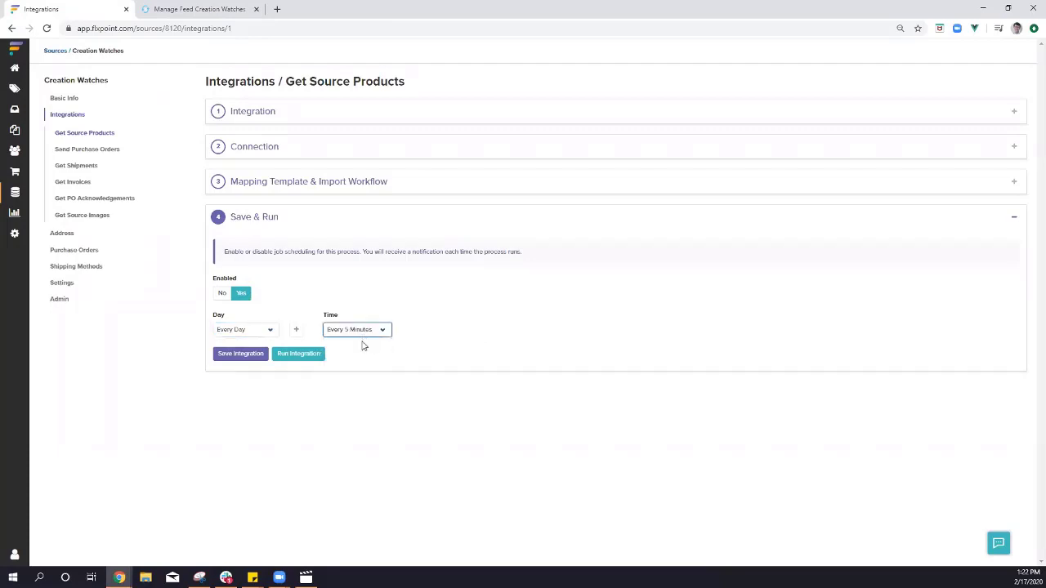
left_click(364, 332)
left_click(369, 351)
Try a Saturday 4AM UTC specific-time schedule, then restore Every Day at Every Hour.
left_click(245, 332)
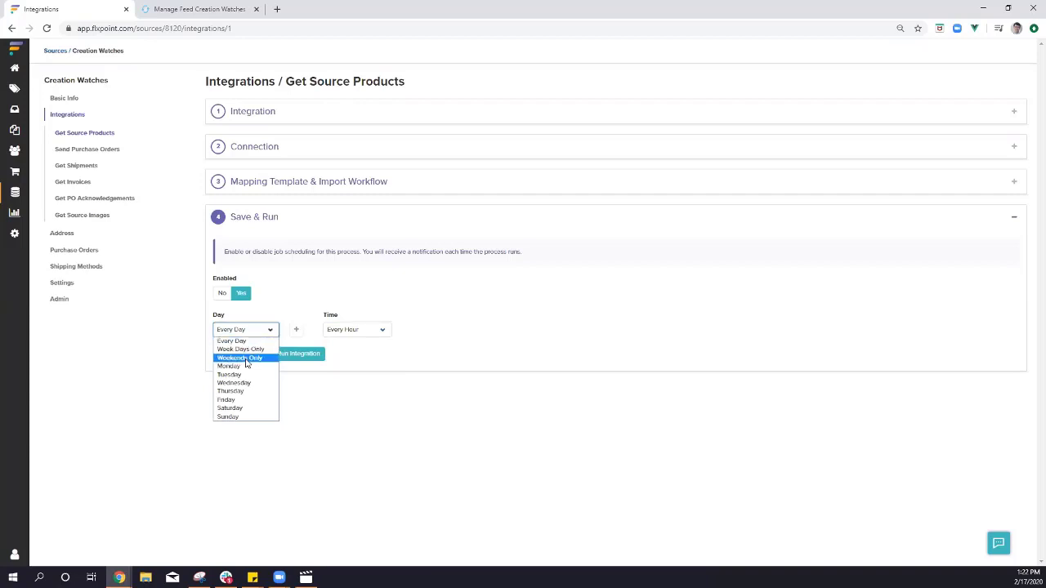
left_click(241, 407)
left_click(346, 335)
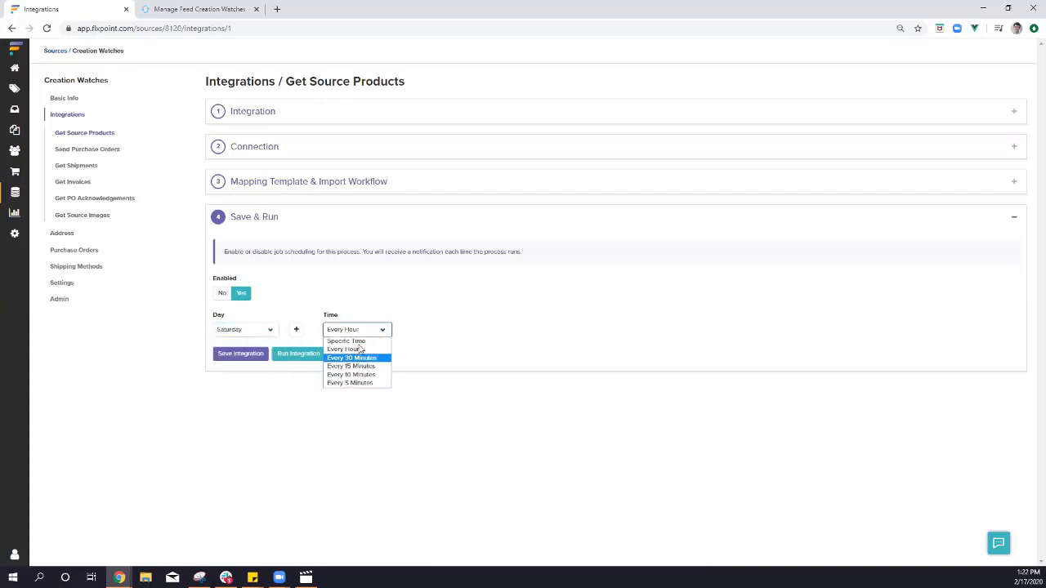
left_click(359, 343)
left_click(450, 331)
left_click(452, 384)
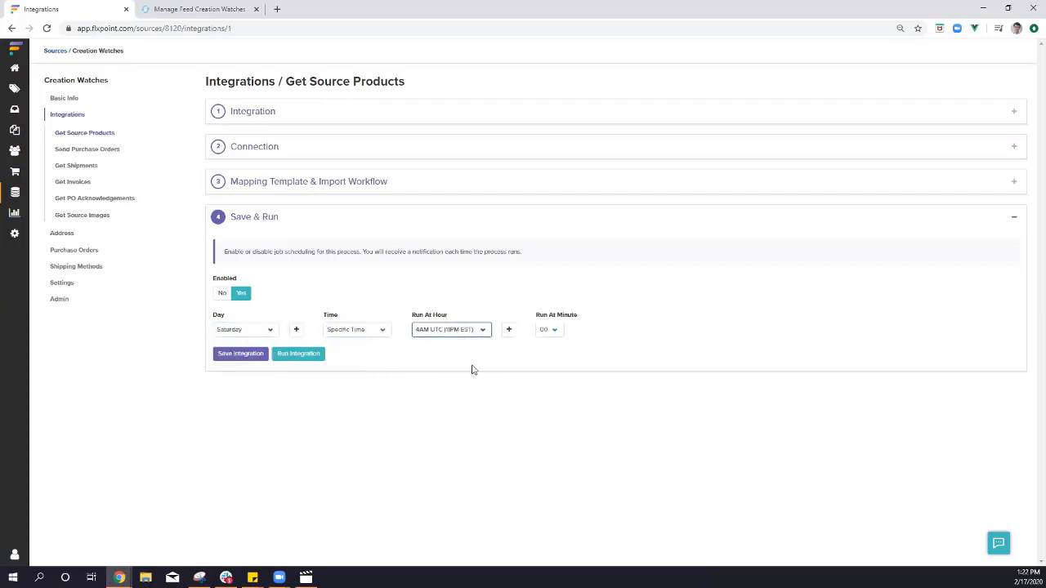
left_click(479, 366)
left_click(253, 338)
left_click(255, 342)
left_click(355, 327)
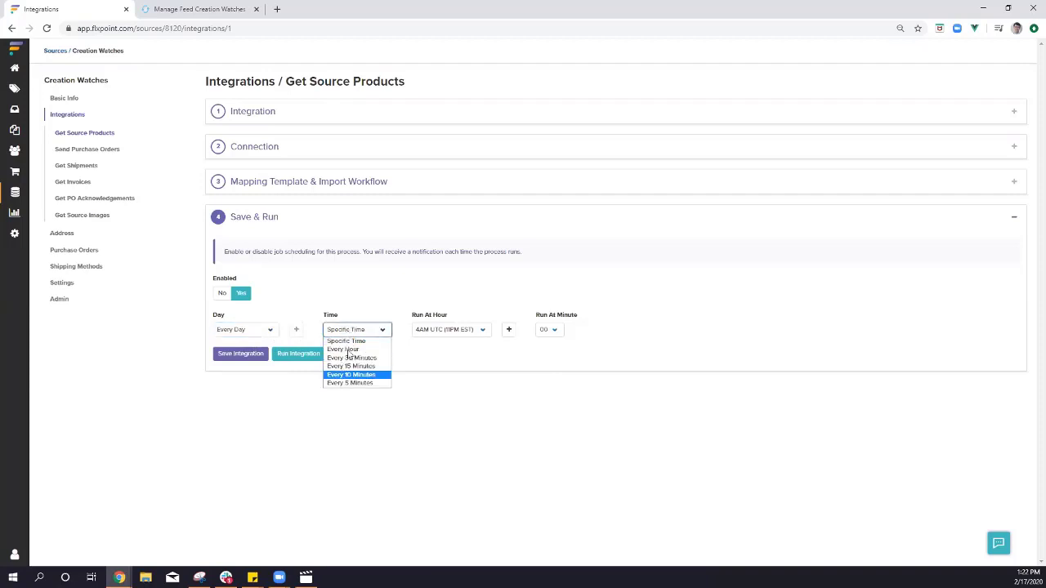
left_click(347, 350)
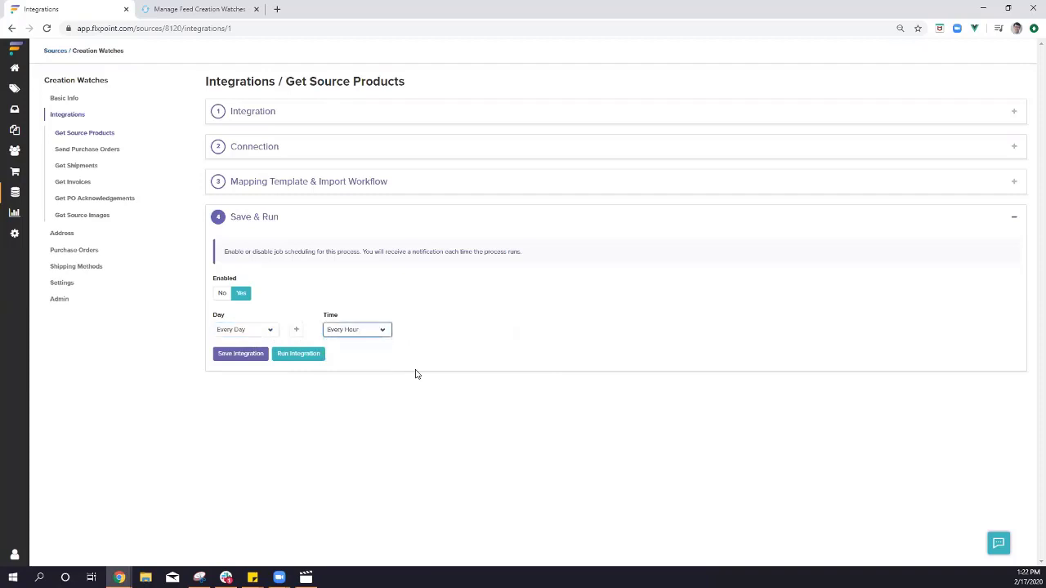
Save the Get Source Products integration and recheck its Every Day, Every Hour schedule.
left_click(240, 359)
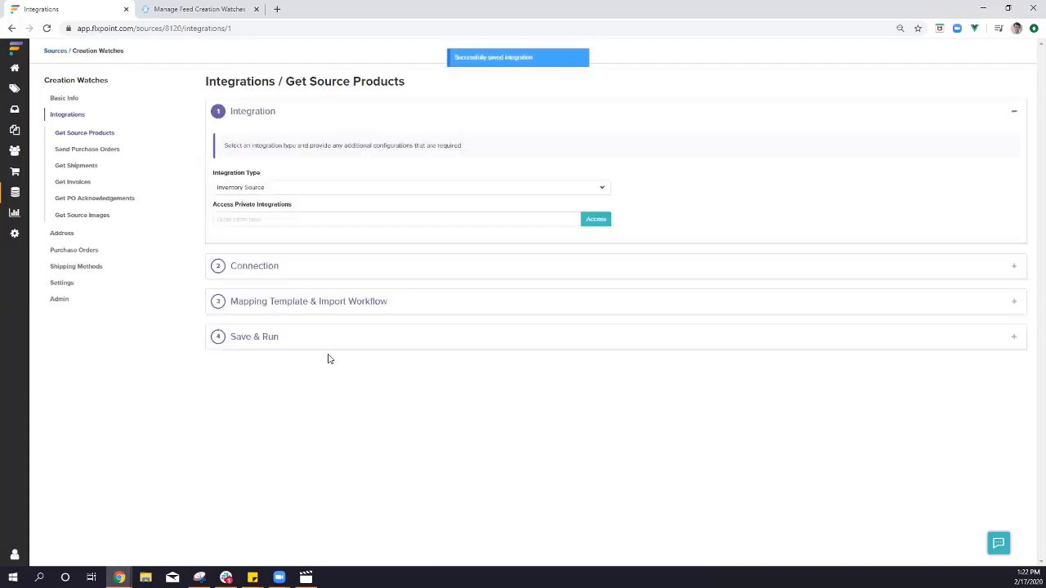
left_click(231, 341)
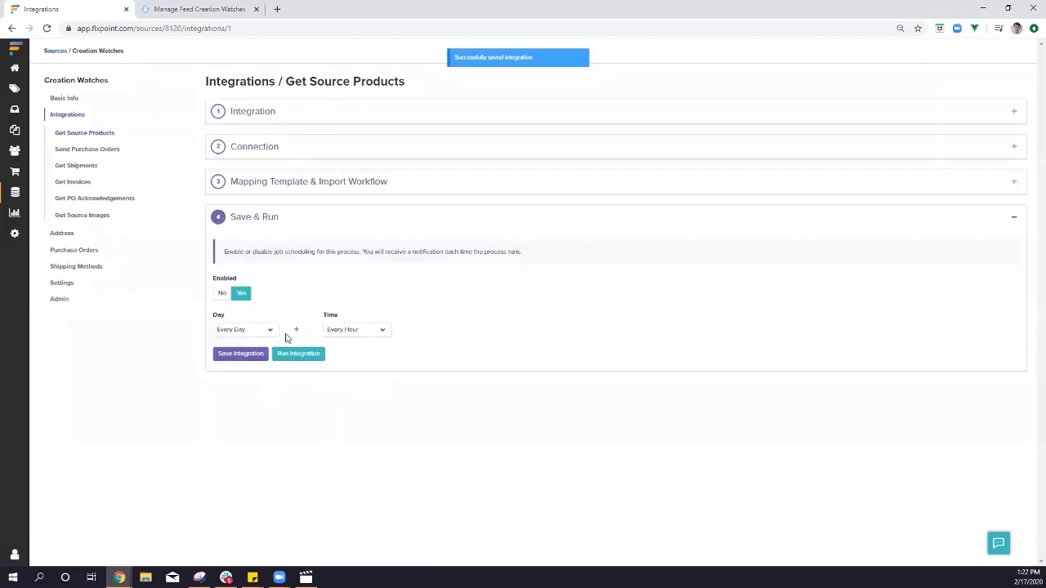